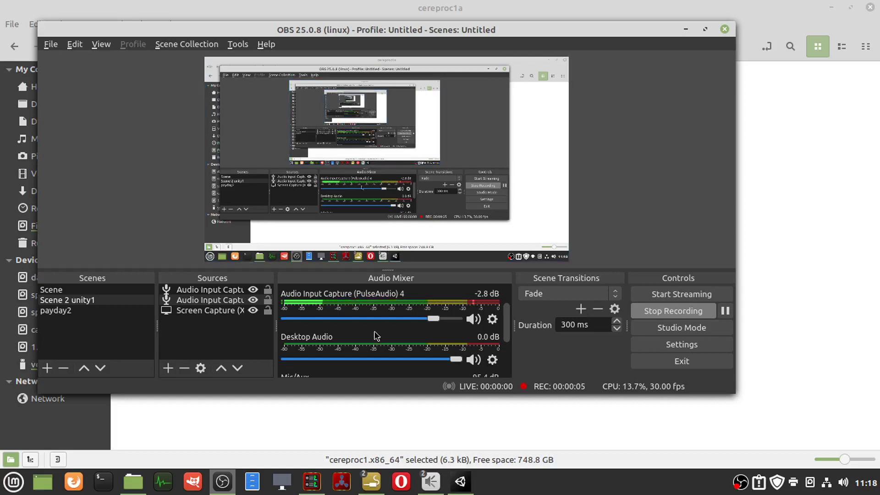
Raise the JACK Connections window, move it higher on screen, then close it.
mouse_move(308, 484)
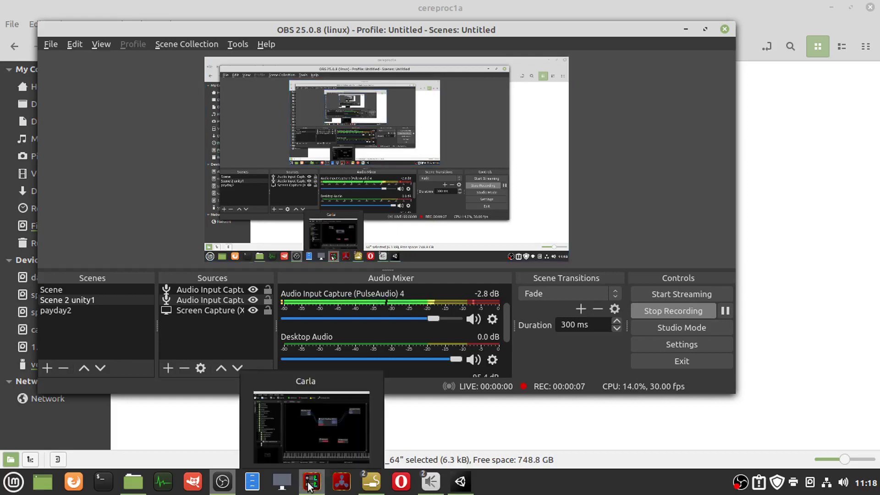
mouse_move(372, 485)
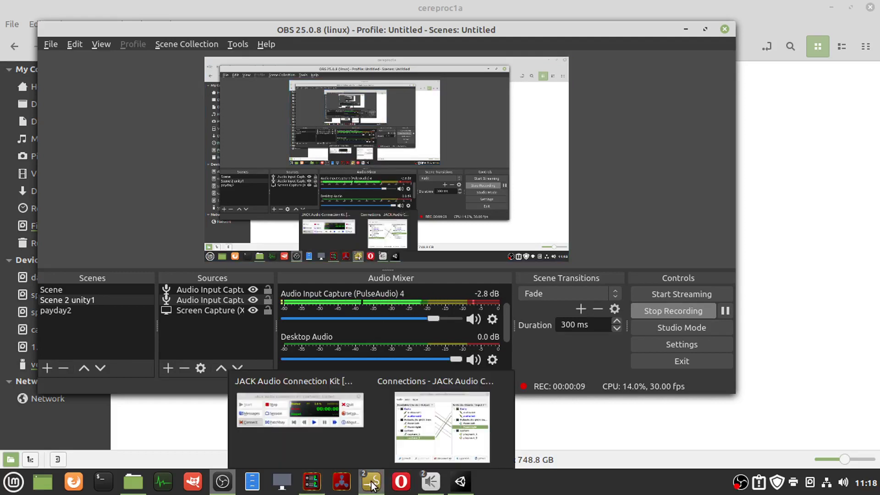
click(372, 485)
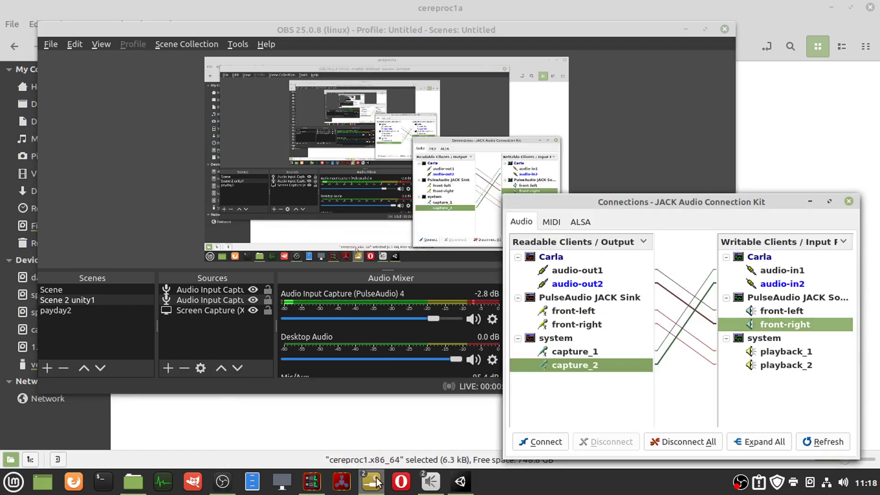
mouse_move(367, 487)
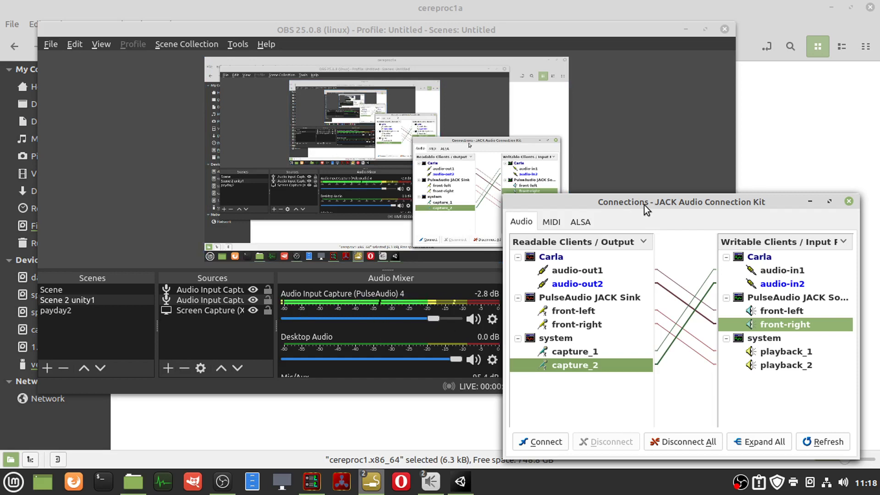
drag(648, 203, 645, 125)
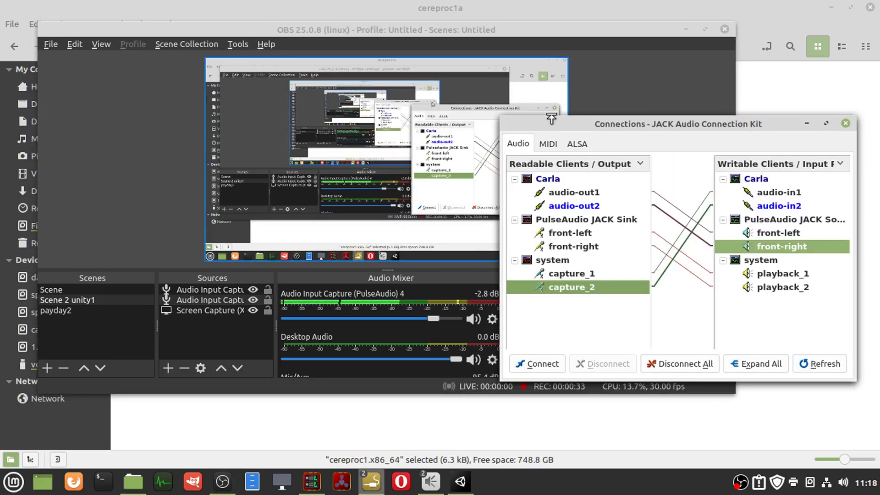
click(846, 126)
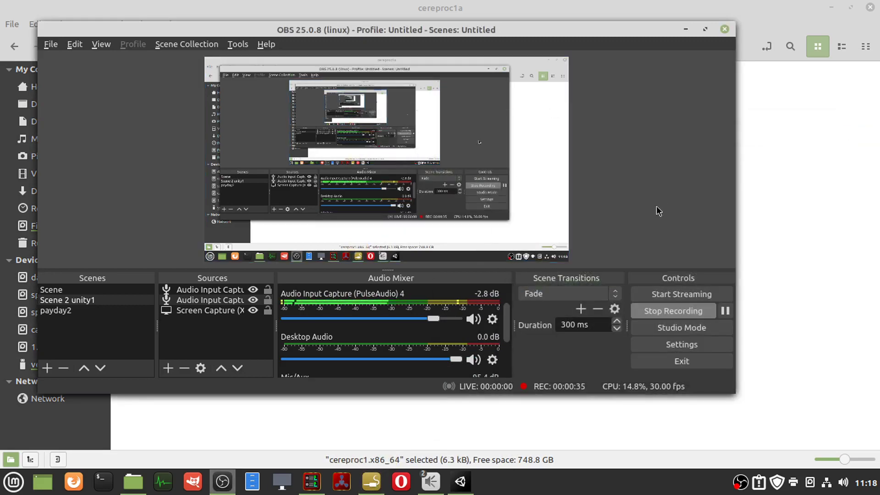
Open the patchbay from the JACK control window and expand both PulseAudio sockets.
click(374, 488)
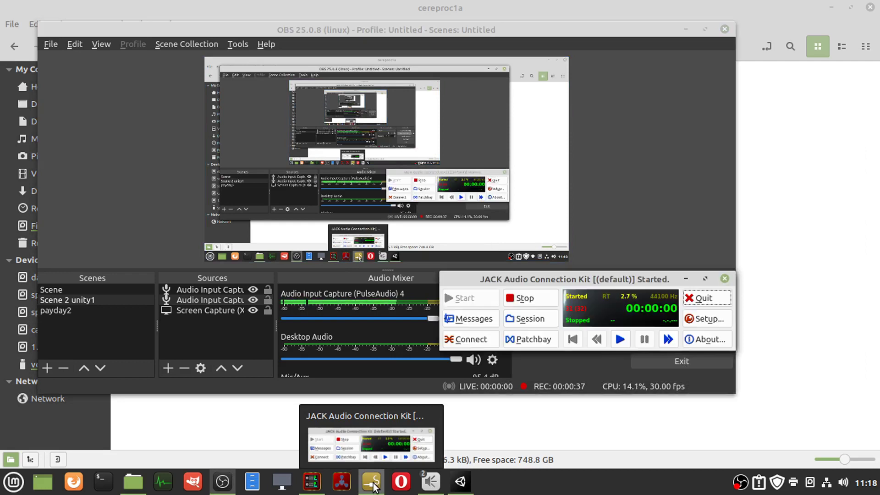
drag(591, 275, 657, 209)
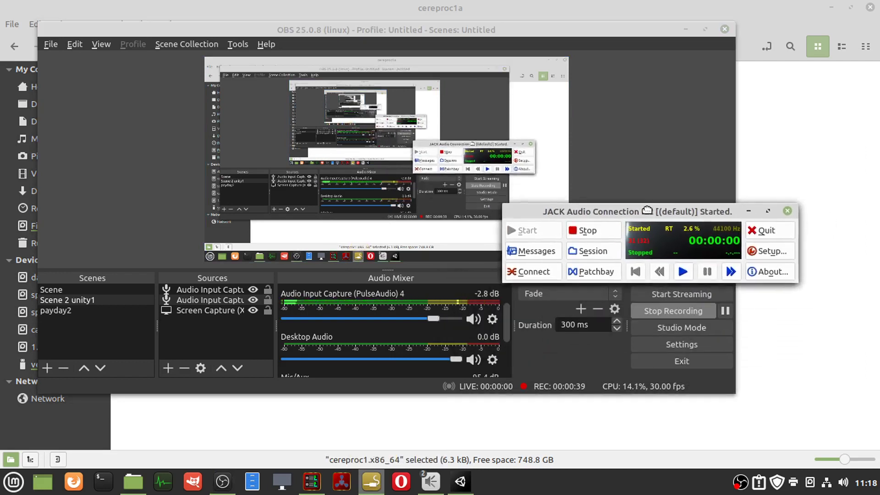
click(591, 273)
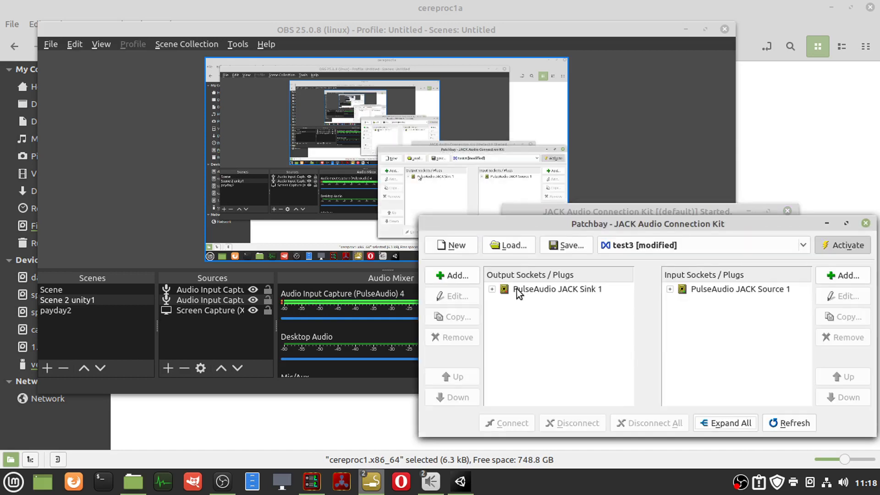
click(492, 289)
click(676, 289)
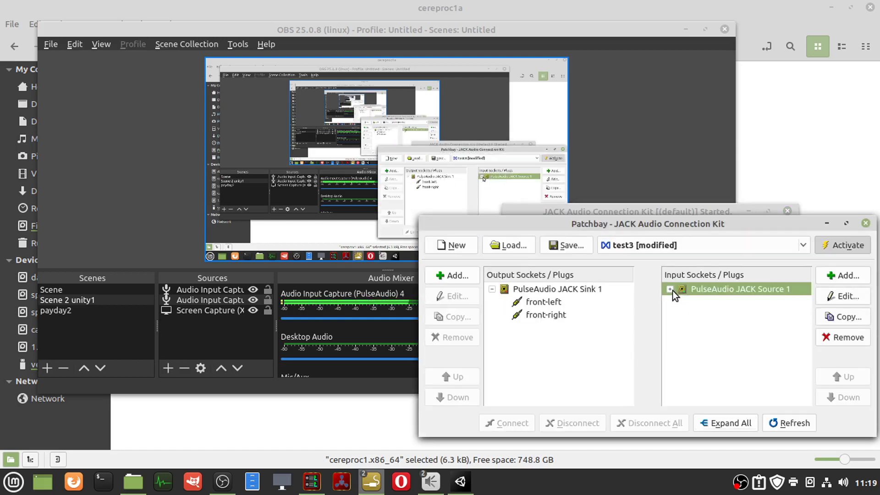
click(671, 290)
Open the Input Socket editor for PulseAudio JACK Source 1, selecting its front-right plug.
click(564, 323)
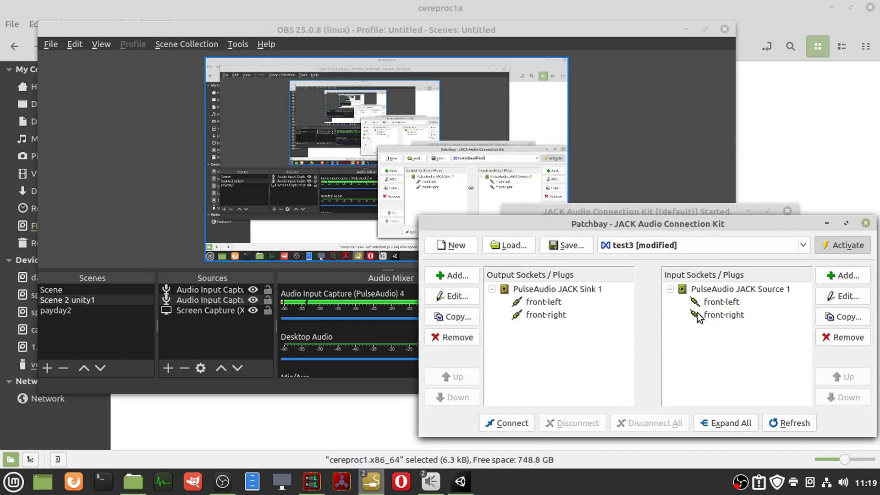
click(745, 291)
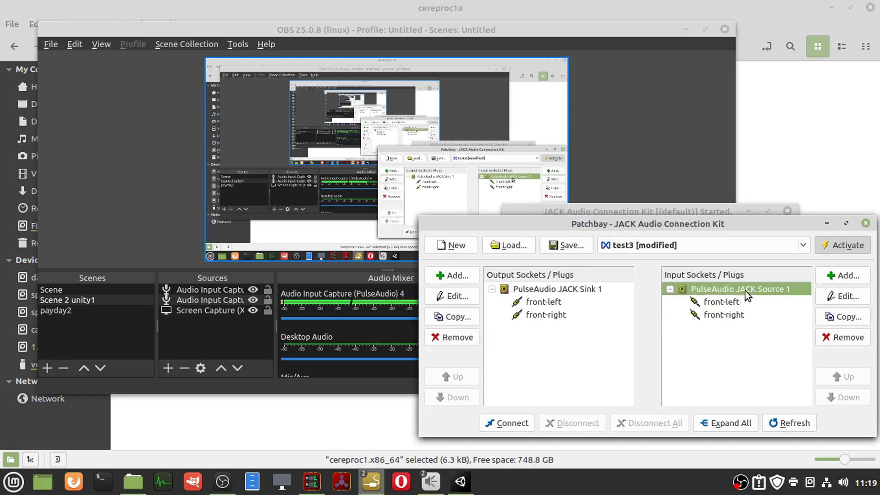
click(846, 297)
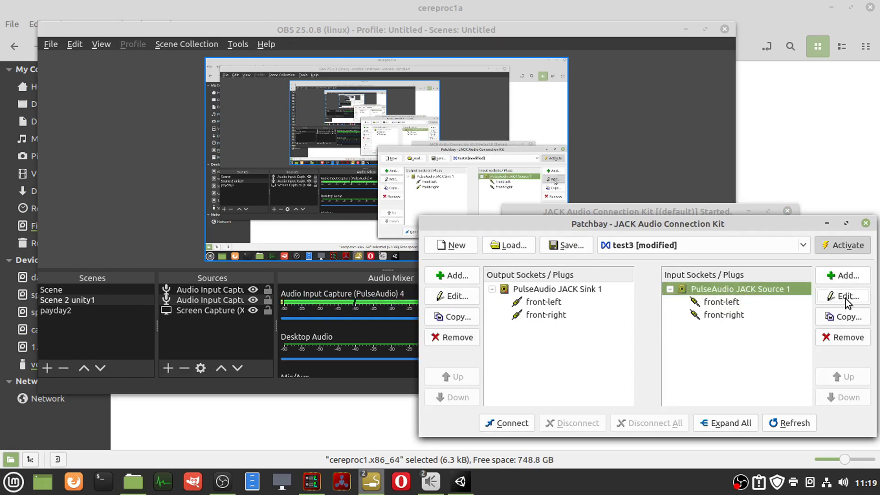
click(610, 327)
Select the front-left plug, discard the socket edits, and close the Patchbay window.
click(610, 315)
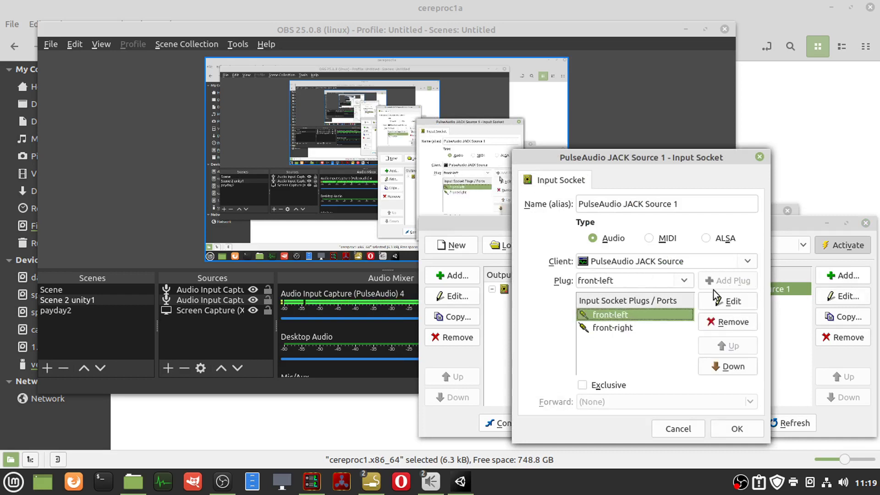
click(759, 156)
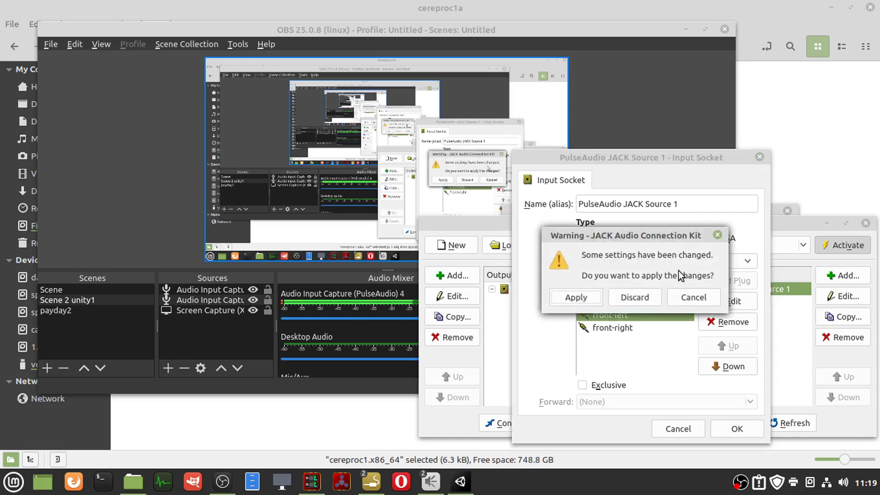
click(642, 295)
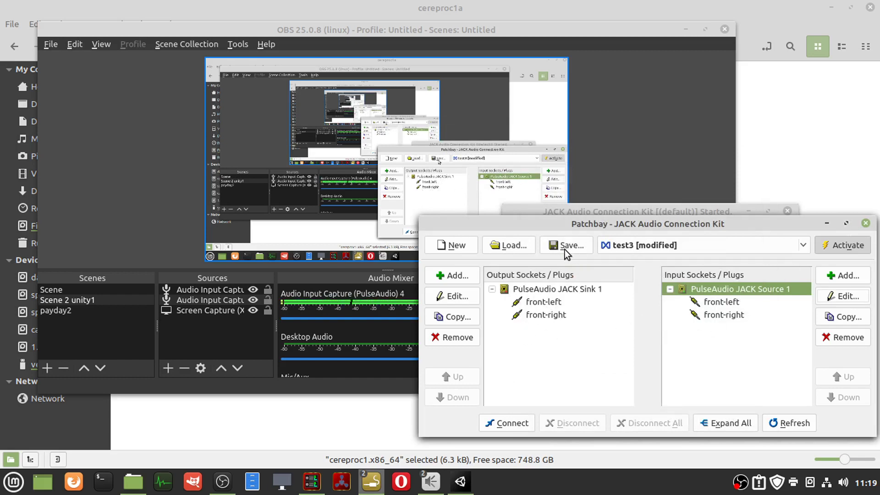
click(866, 222)
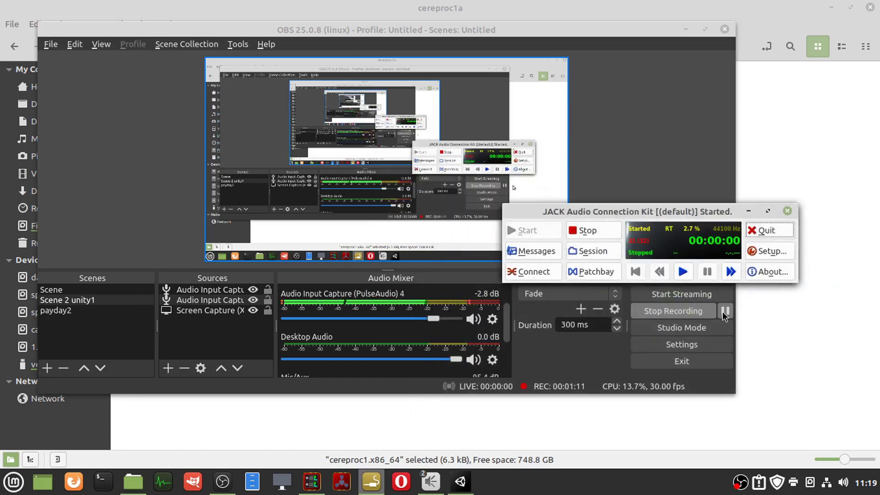
Open the JACK Connections window, close it, then reopen it on the Audio tab.
click(535, 272)
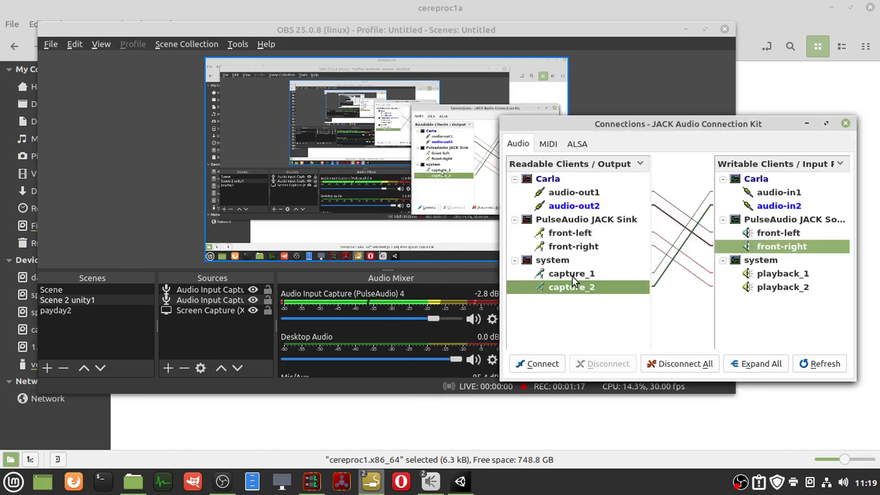
click(846, 124)
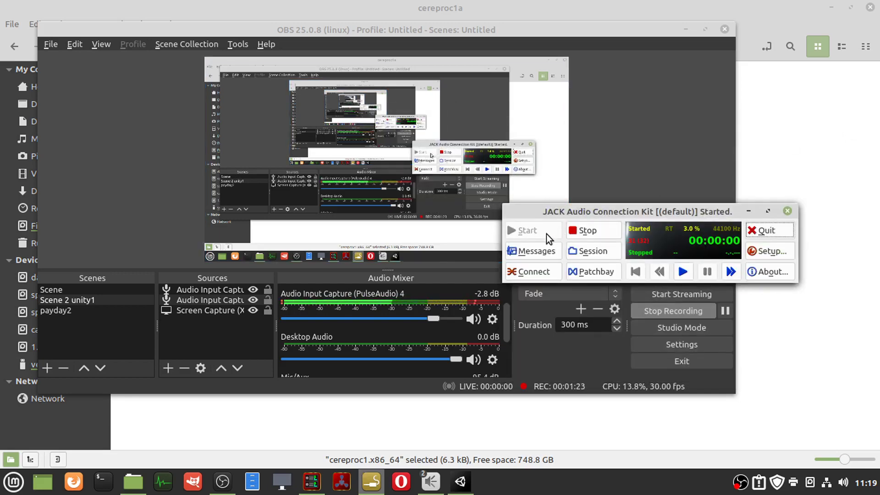
click(531, 274)
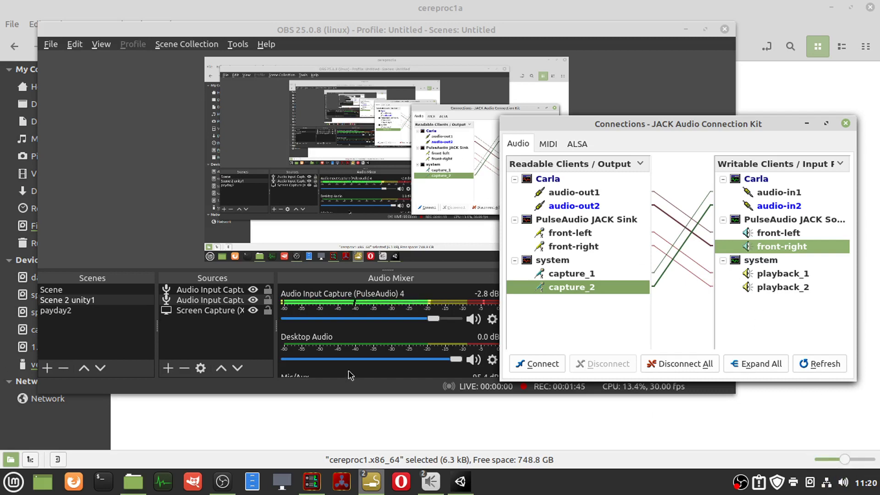
click(843, 483)
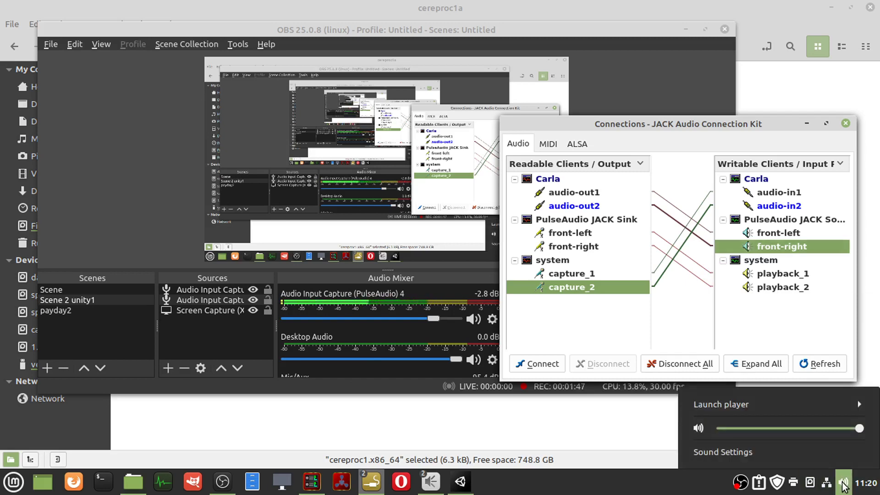
click(741, 452)
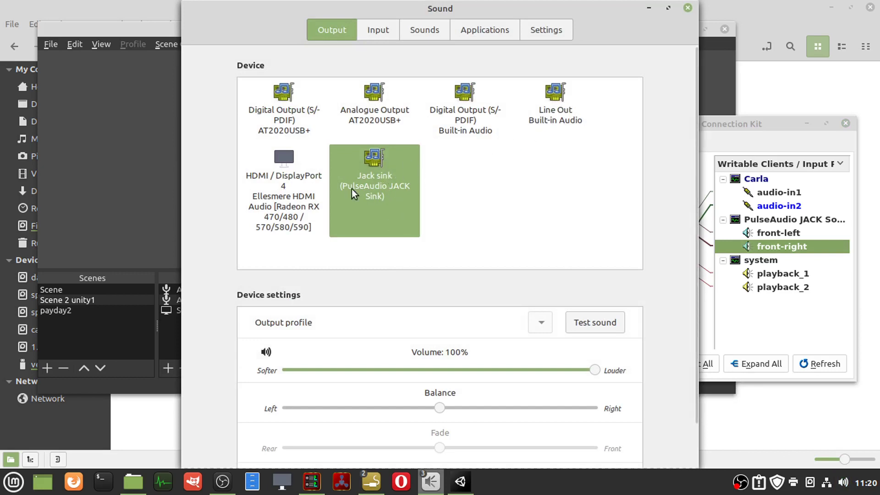
click(591, 324)
click(325, 139)
click(551, 148)
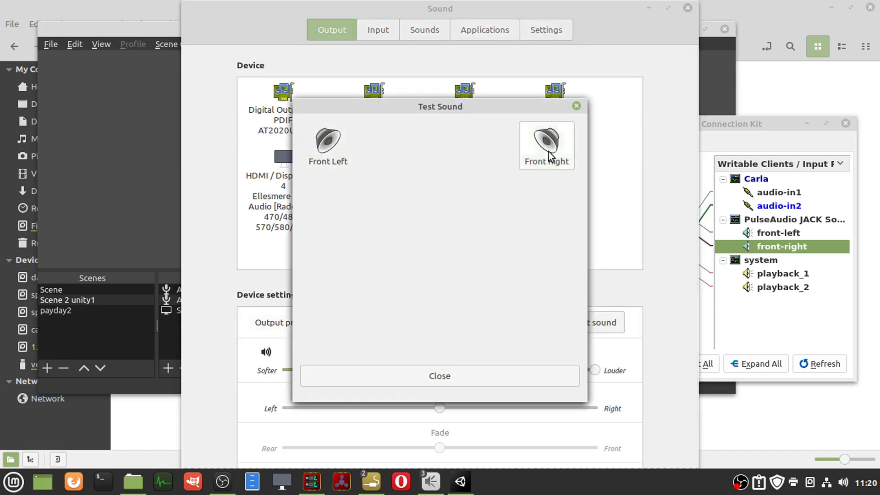
click(466, 374)
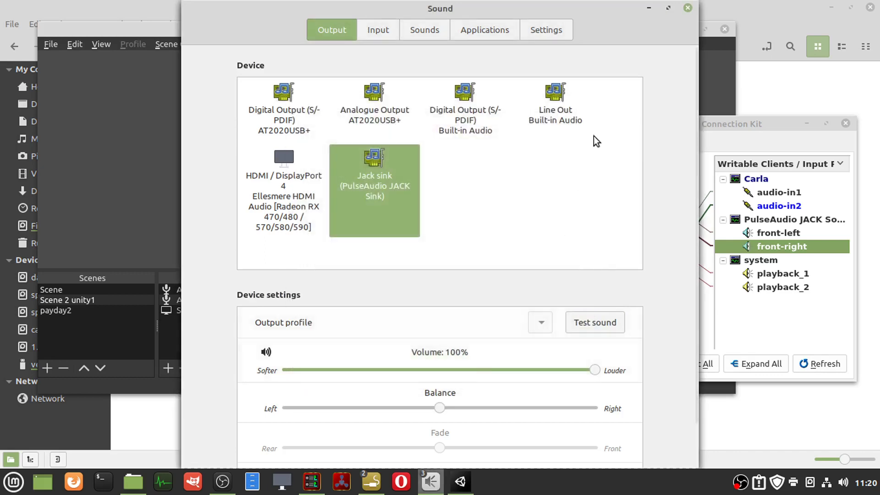
click(688, 8)
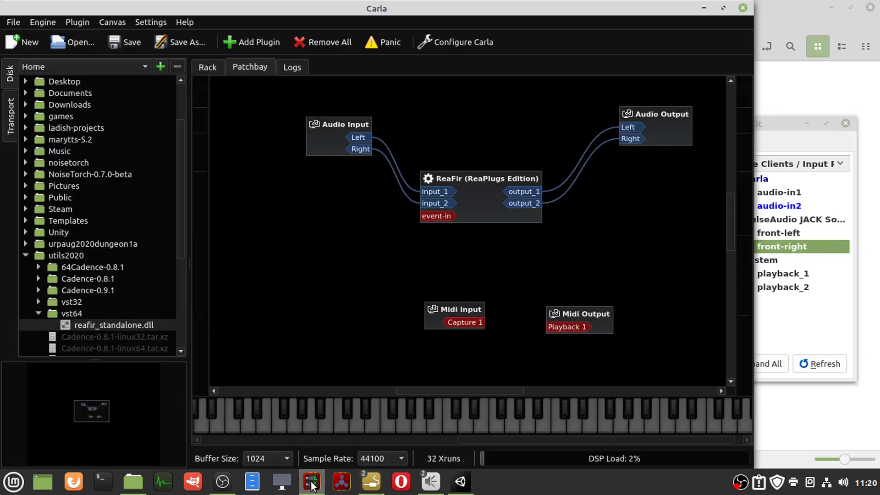
Bring Carla forward and show its Rack with the ReaFir (ReaPlugs Edition) plugin.
click(316, 482)
click(207, 67)
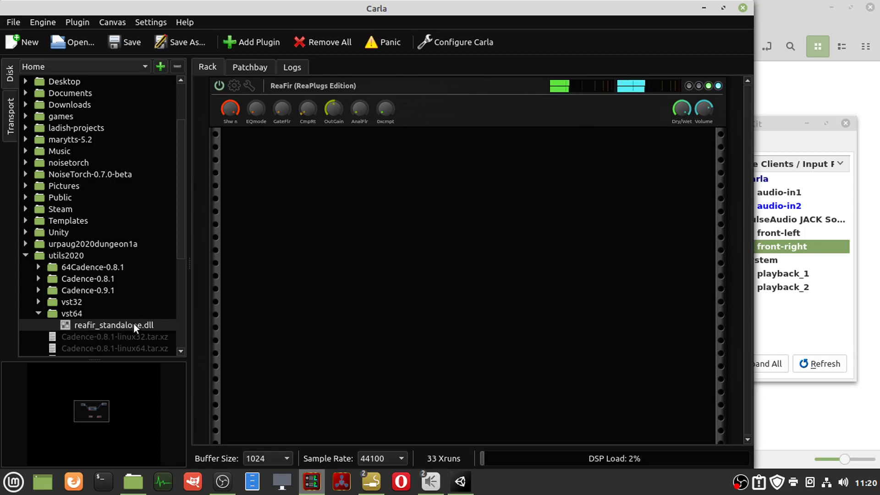
View ReaFir's Subtract-mode noise spectrum, close its editor, and return to Carla's Patchbay.
click(235, 87)
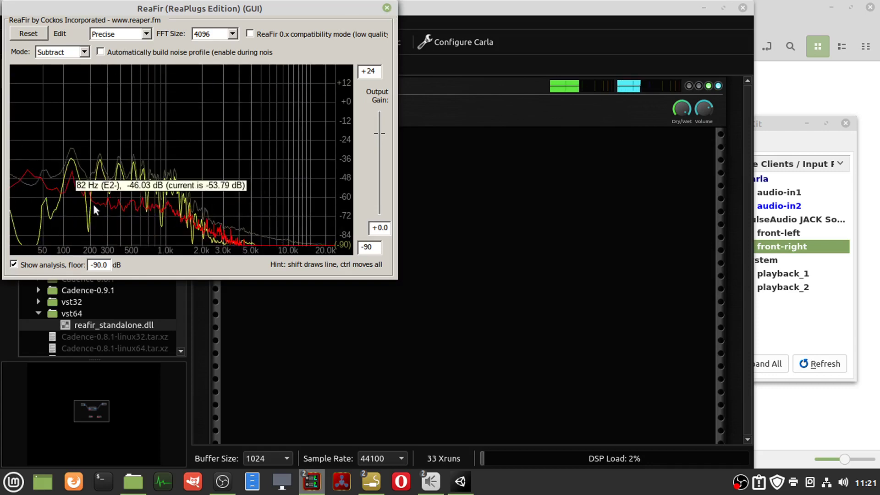
click(387, 8)
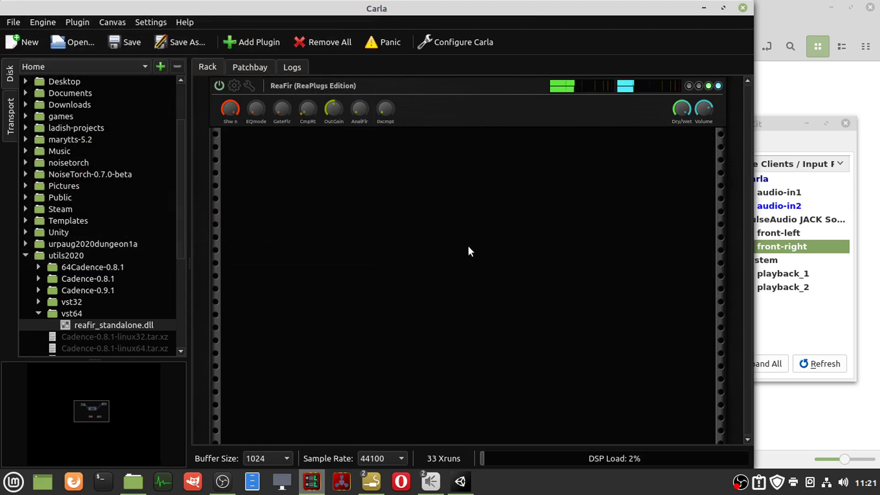
click(241, 68)
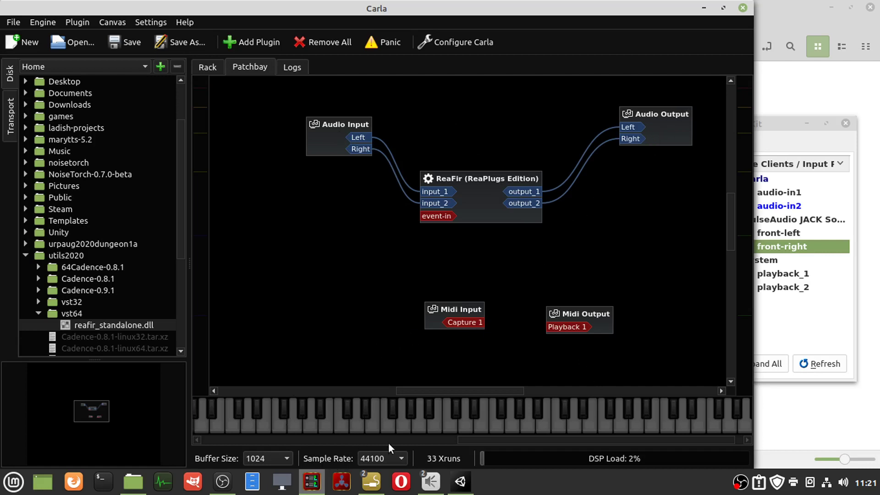
Show Carla's Engine settings page with the JACK driver and Patchbay process mode.
click(472, 41)
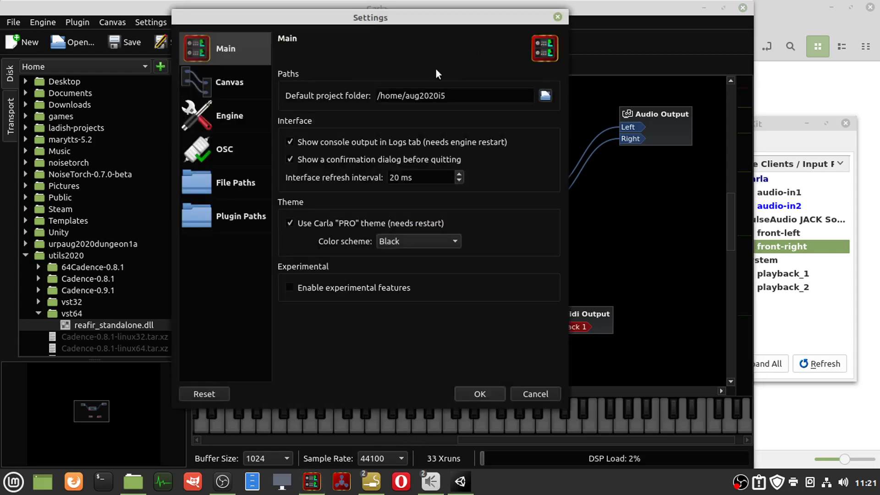
click(216, 117)
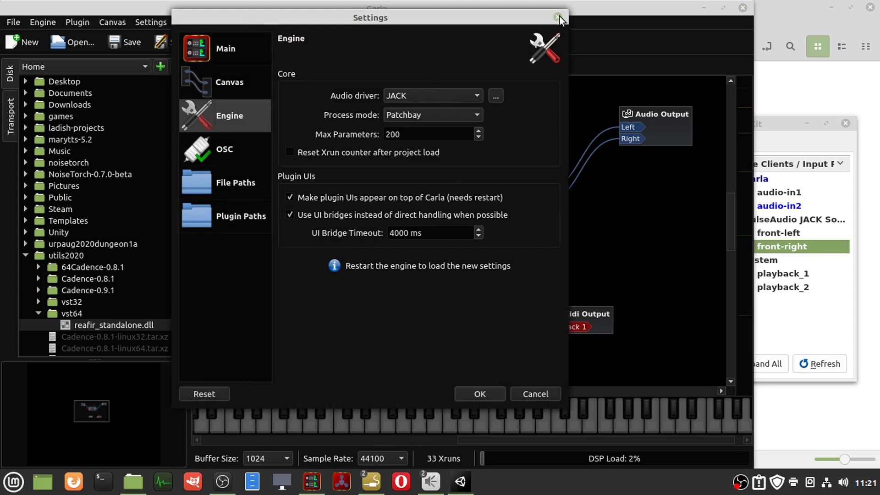
mouse_move(366, 492)
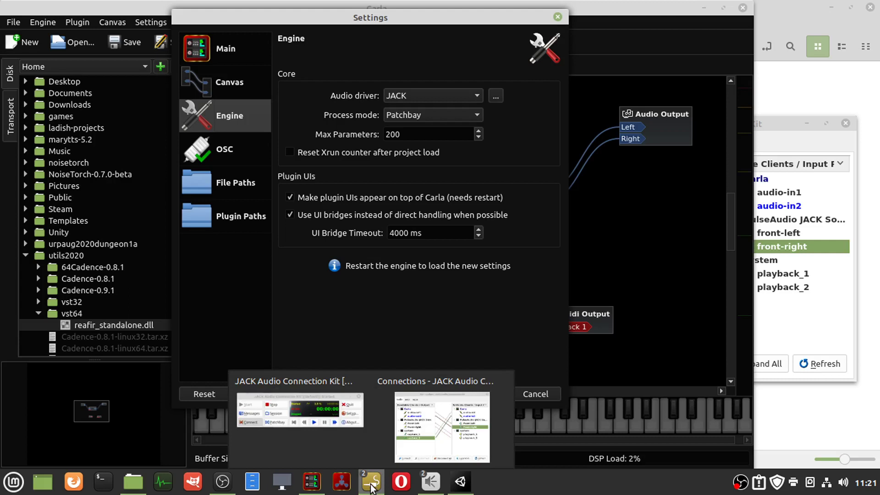
Close Carla's Settings dialog and bring the QjackCtl Connections window forward.
click(558, 17)
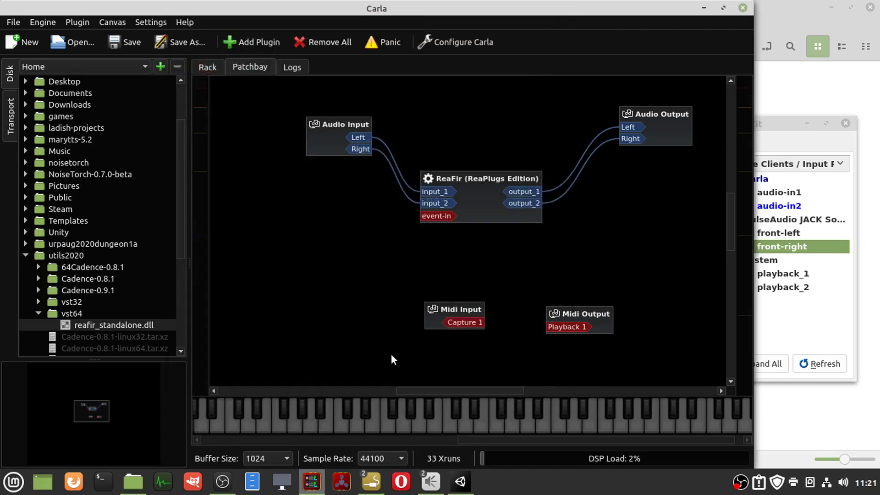
click(370, 487)
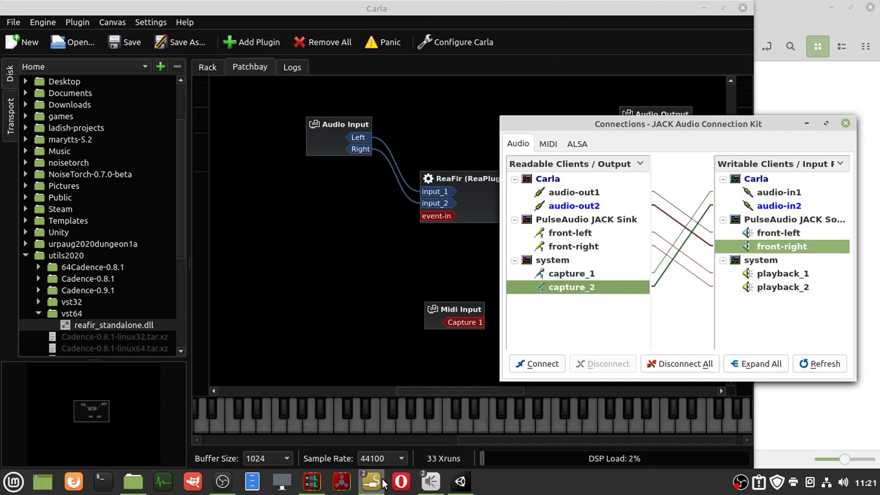
mouse_move(371, 489)
Close the Connections window, move the QjackCtl window lower right, and bring OBS forward.
click(846, 123)
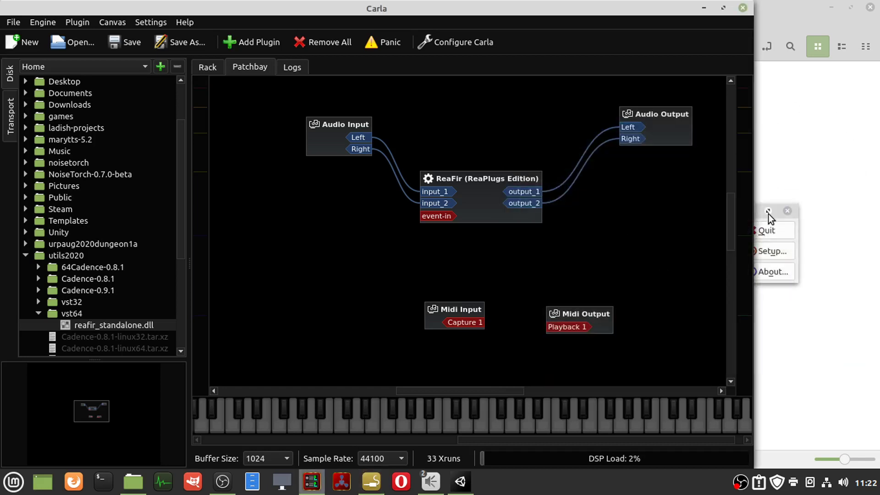
click(798, 246)
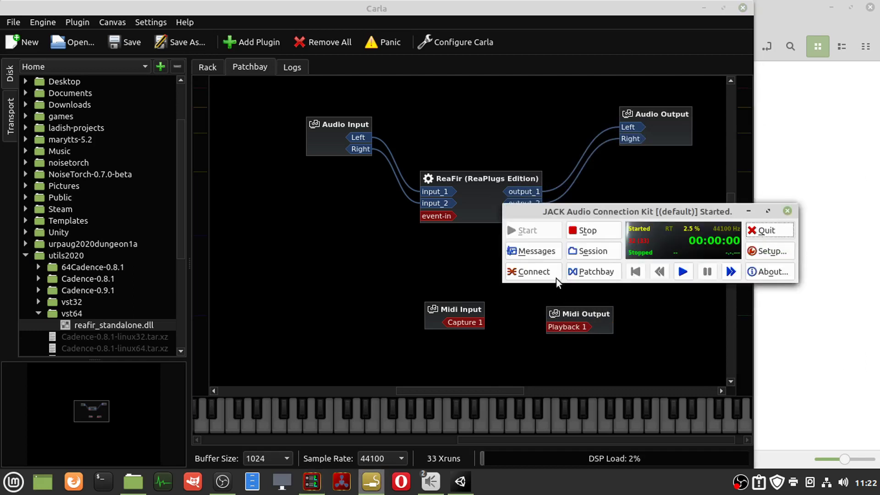
drag(639, 209, 686, 251)
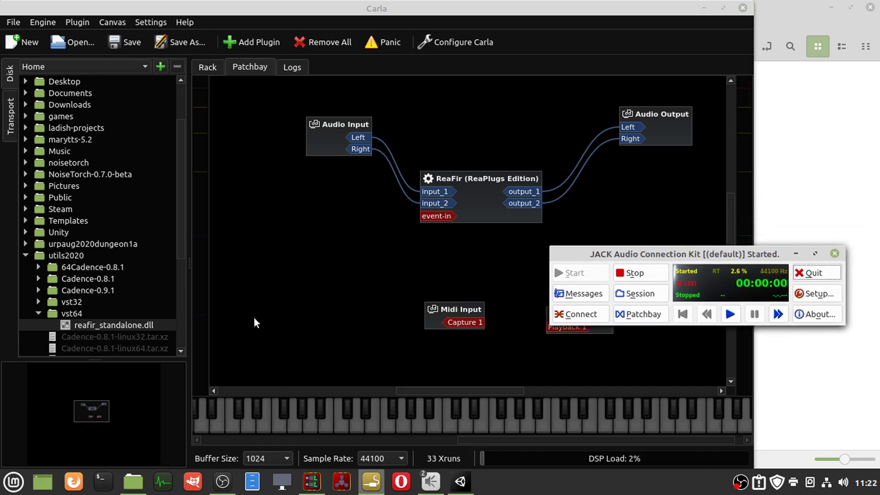
mouse_move(227, 482)
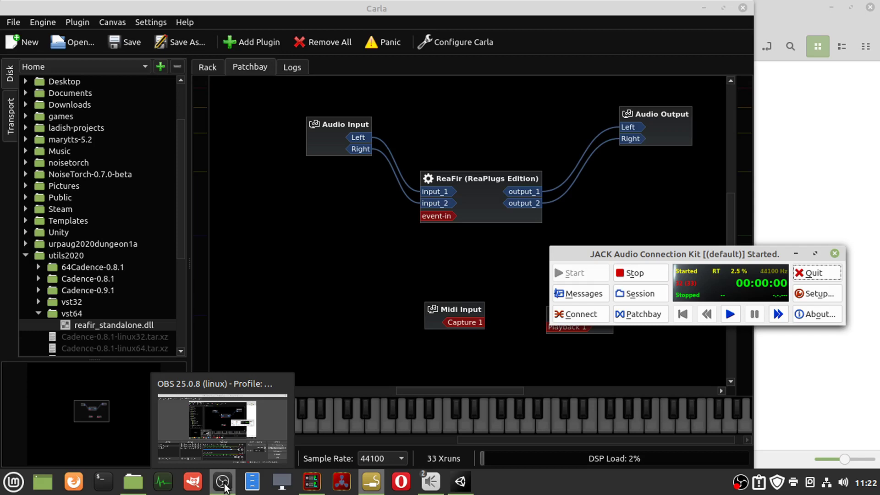
click(224, 484)
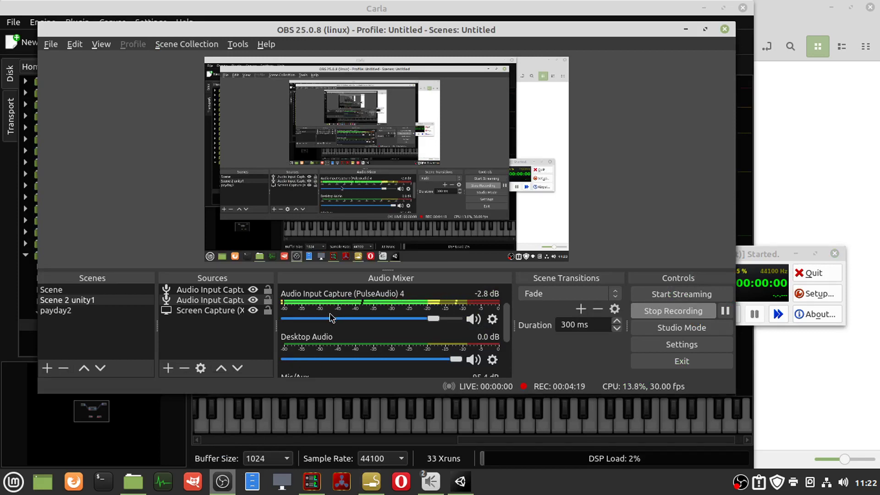
mouse_move(331, 491)
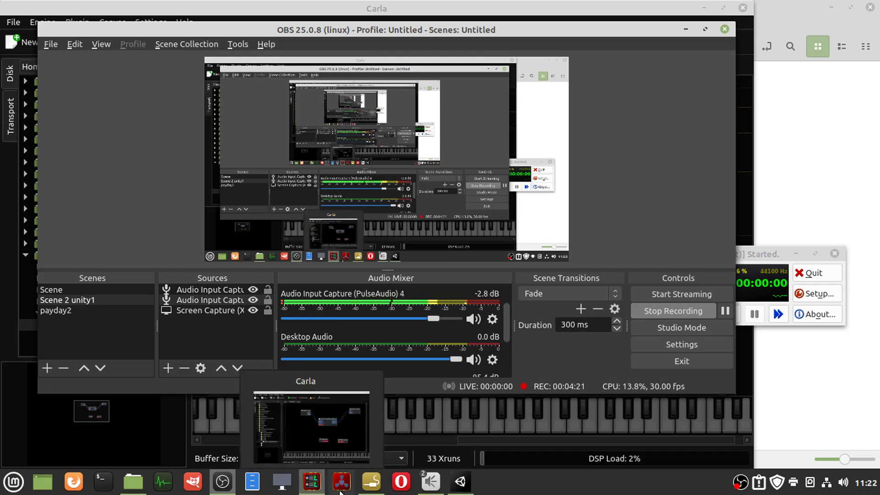